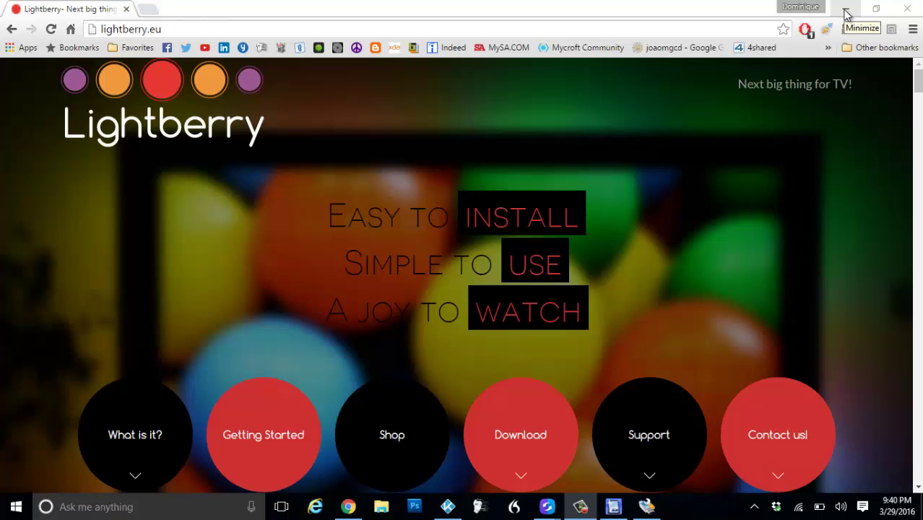
# Minimize the browser and set SDFormatter's format type to FULL (Erase)
pyautogui.click(847, 14)
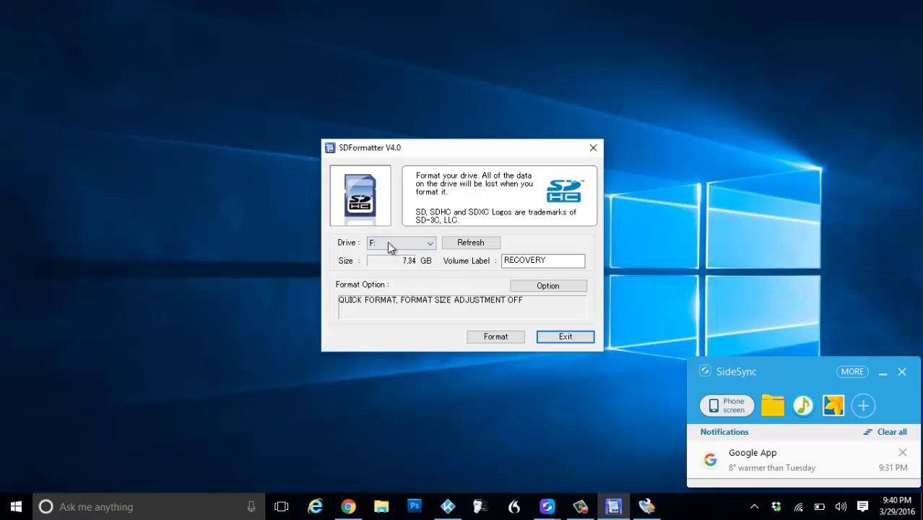
pyautogui.click(535, 287)
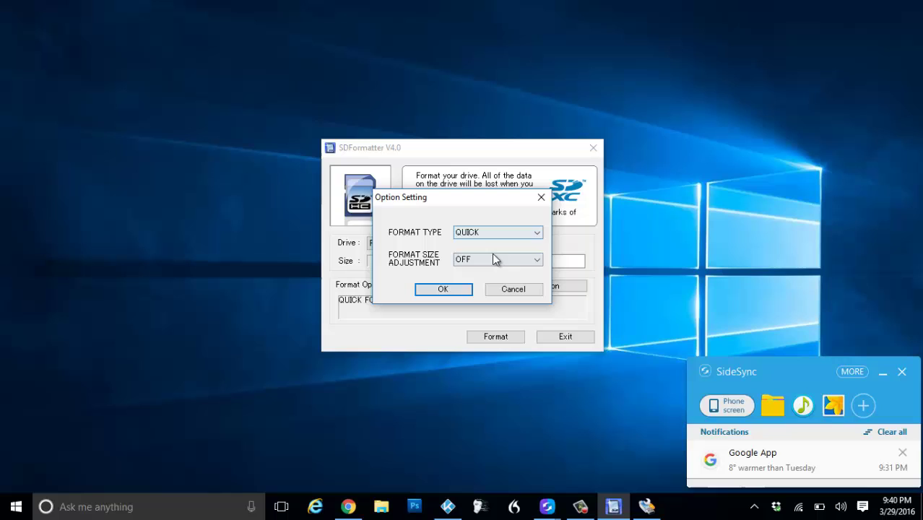
pyautogui.click(498, 234)
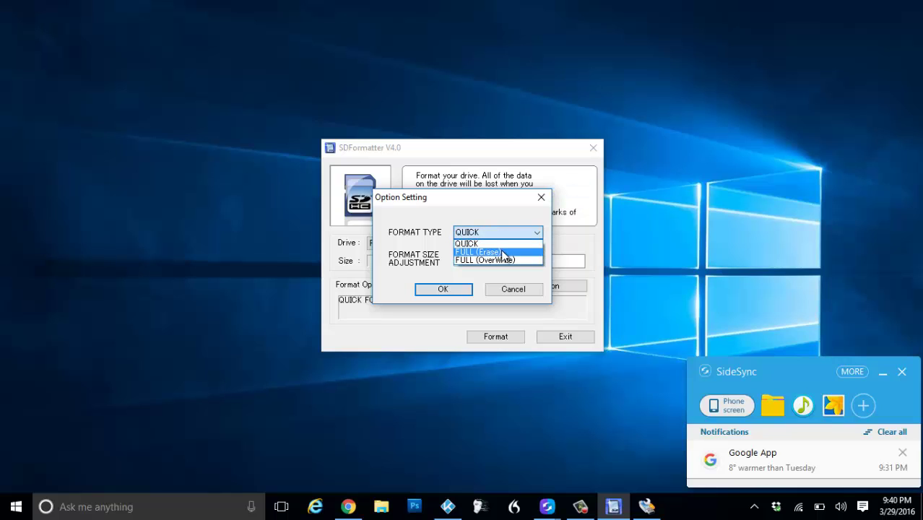
pyautogui.click(509, 252)
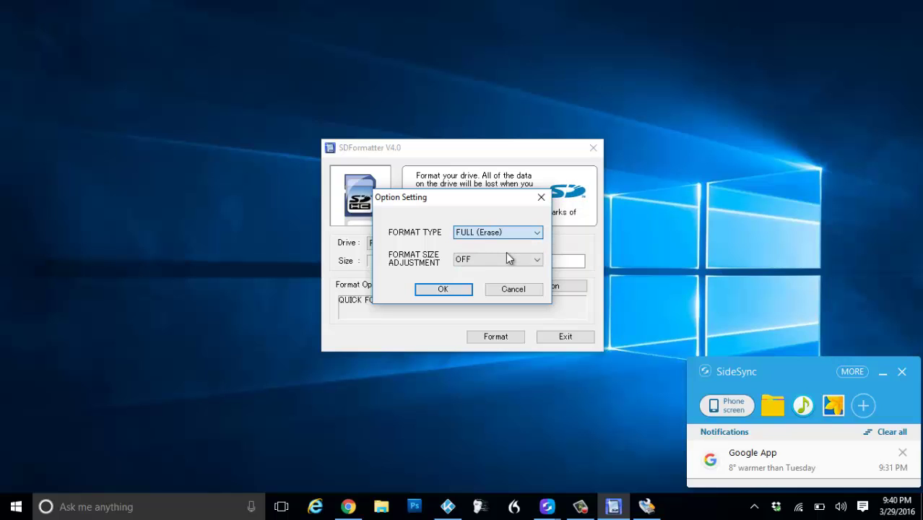
pyautogui.click(463, 288)
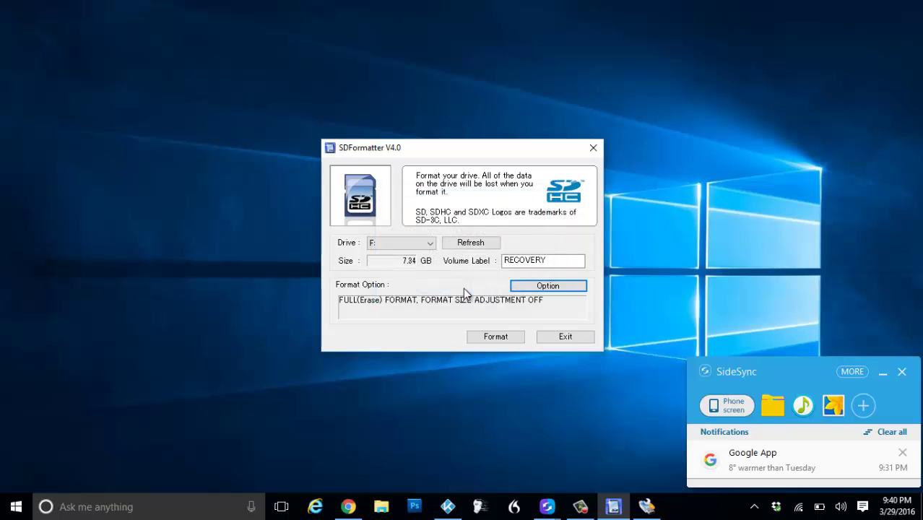
# Format the SD card in drive F: with the chosen options and exit SDFormatter
pyautogui.click(506, 339)
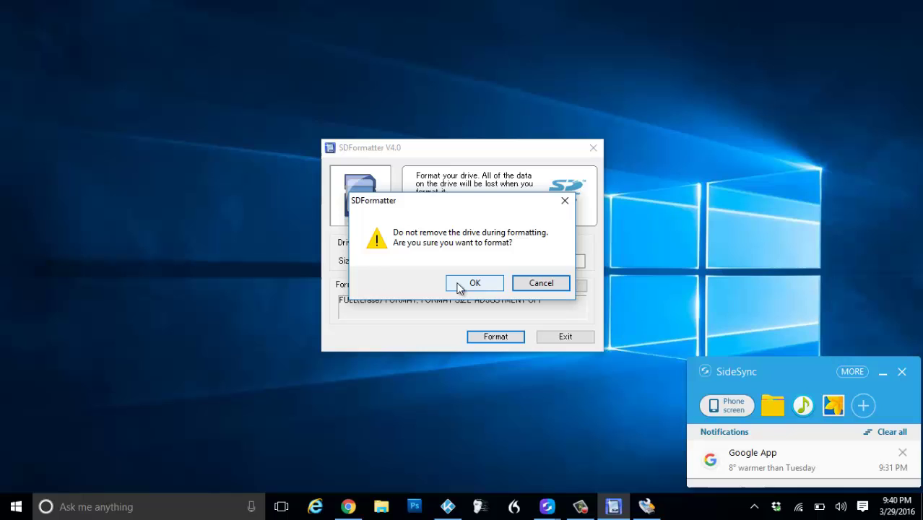
pyautogui.click(457, 286)
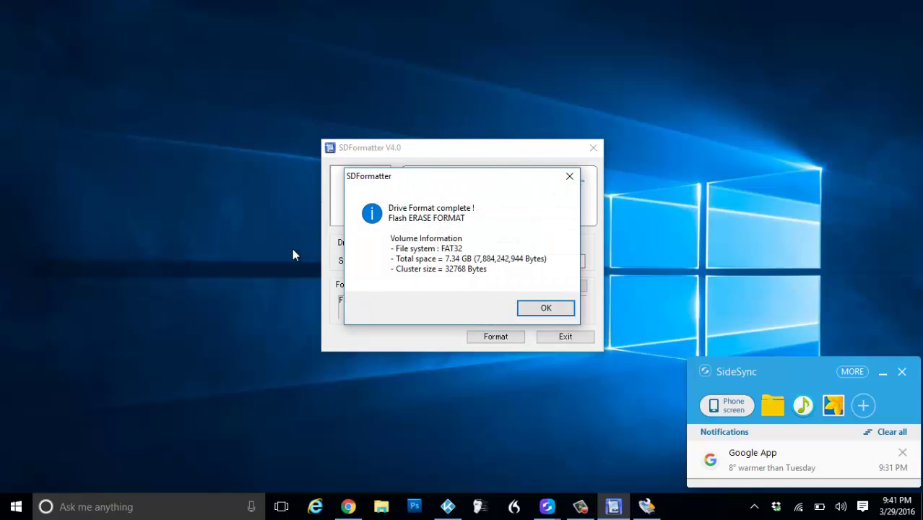
pyautogui.click(569, 312)
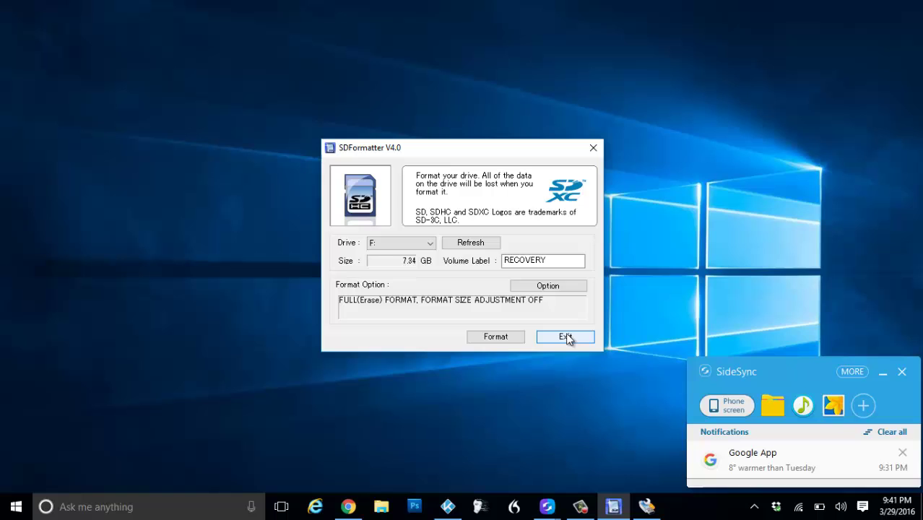
pyautogui.click(566, 337)
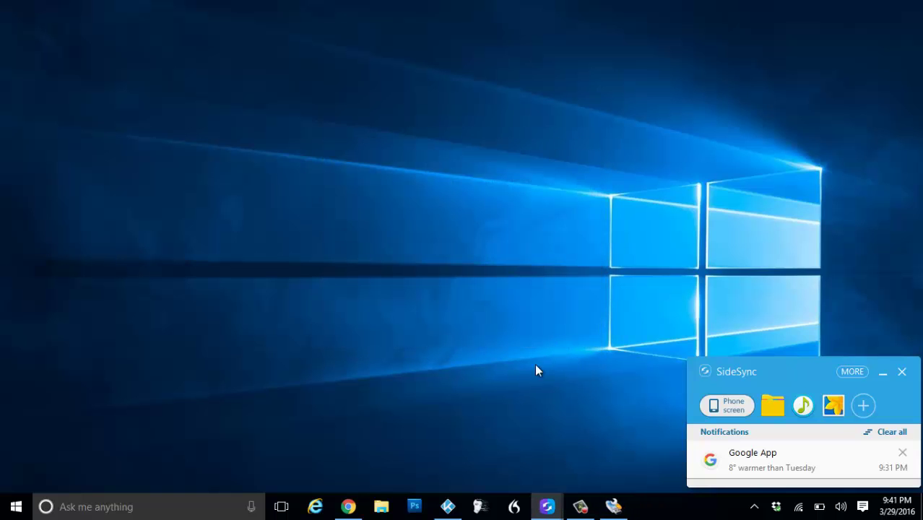
# Switch to Chrome and examine the Test OS (SD Card) images in the Download section of lightberry.eu
pyautogui.click(350, 507)
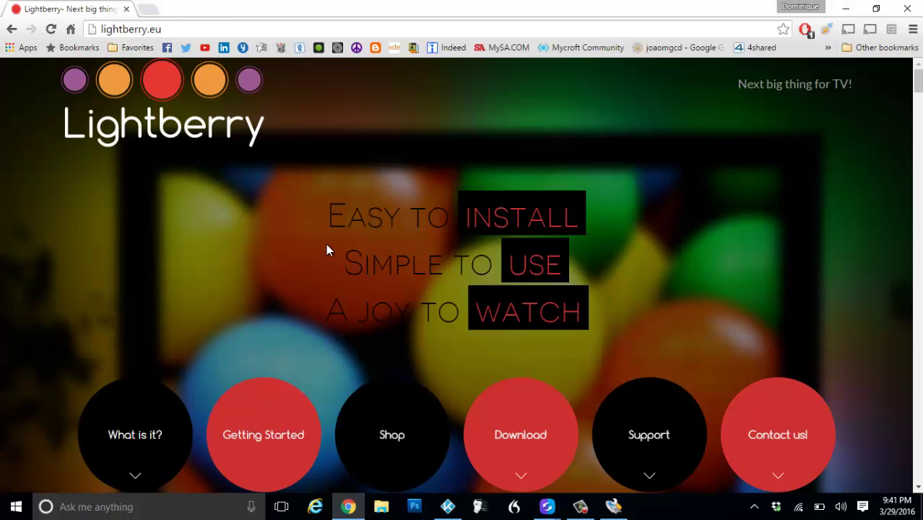
pyautogui.click(515, 434)
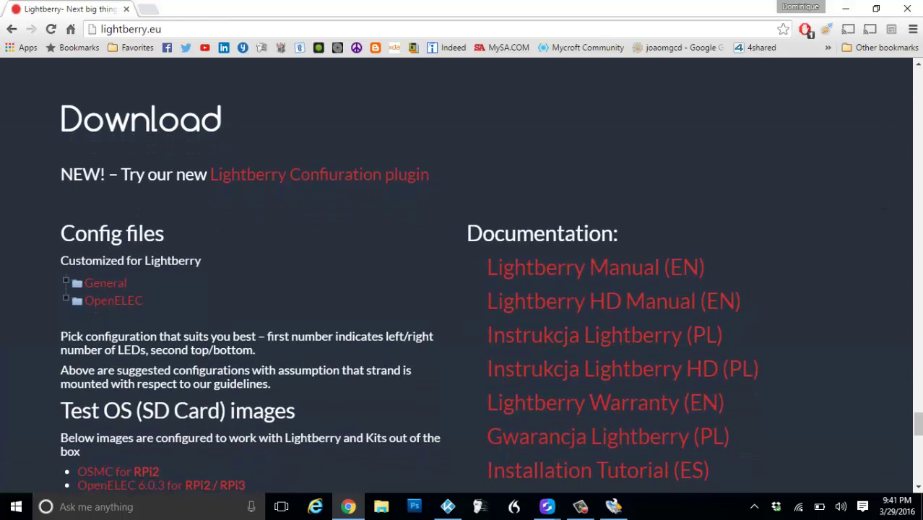
pyautogui.moveTo(918, 425); pyautogui.dragTo(918, 440)
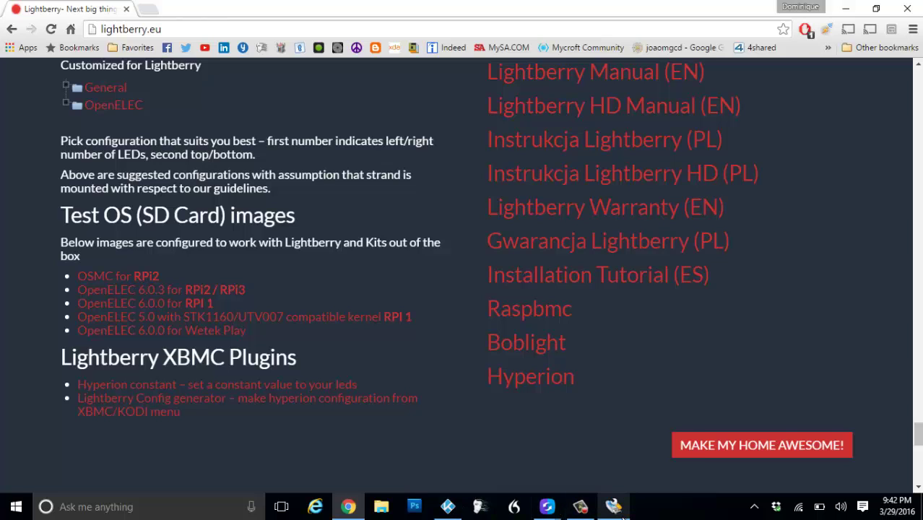
# Switch to Win32 Disk Imager and load OpenELEC-RPi2.arm-6.0.3_lightberry.img from the Desktop as the image file
pyautogui.moveTo(614, 508)
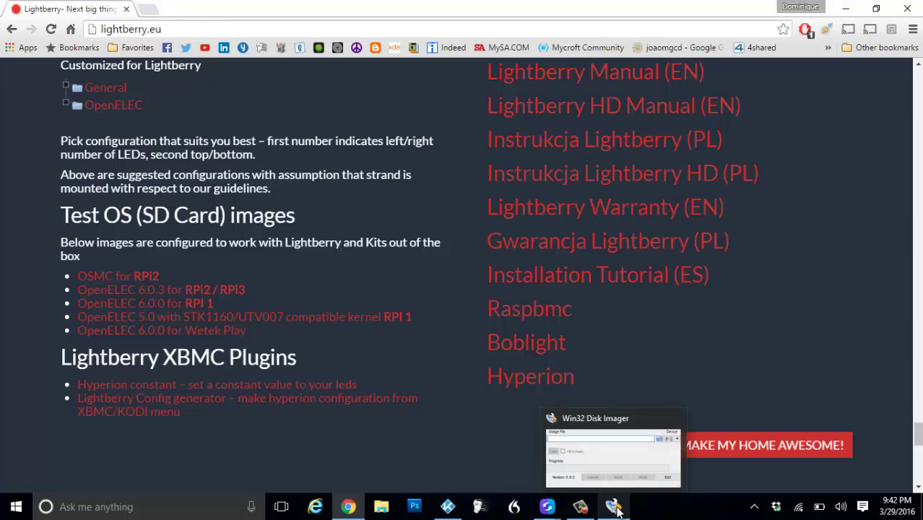
pyautogui.click(613, 508)
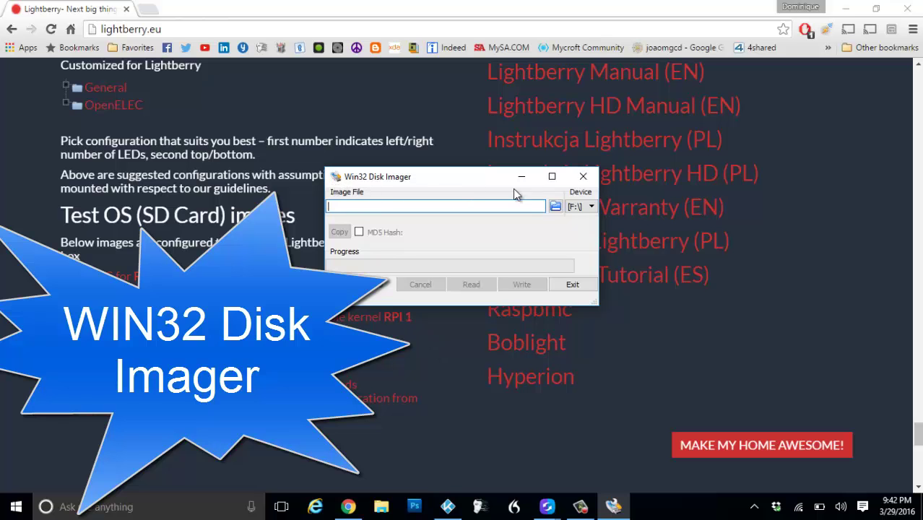
pyautogui.click(555, 208)
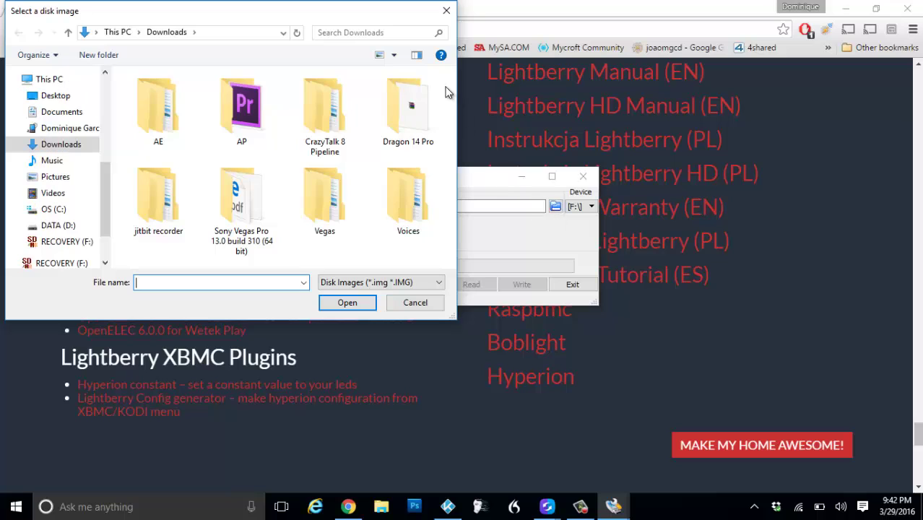
pyautogui.click(51, 96)
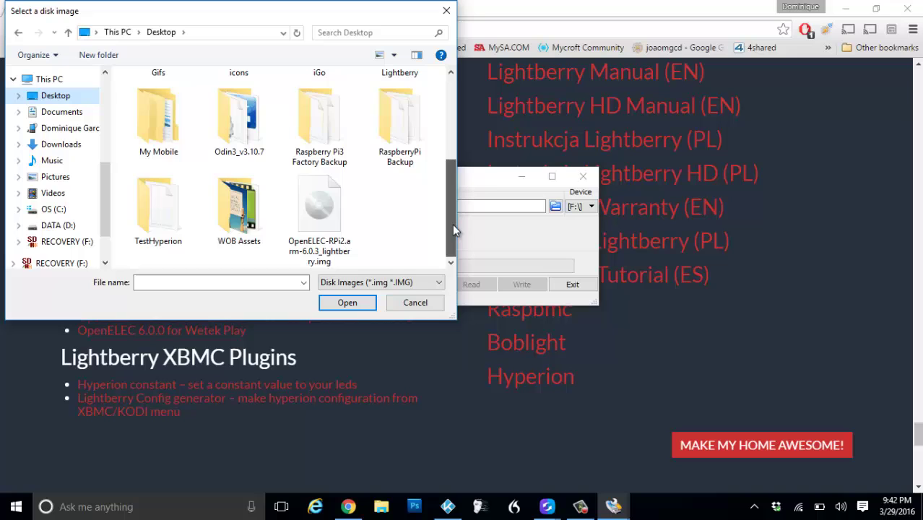
pyautogui.click(313, 210)
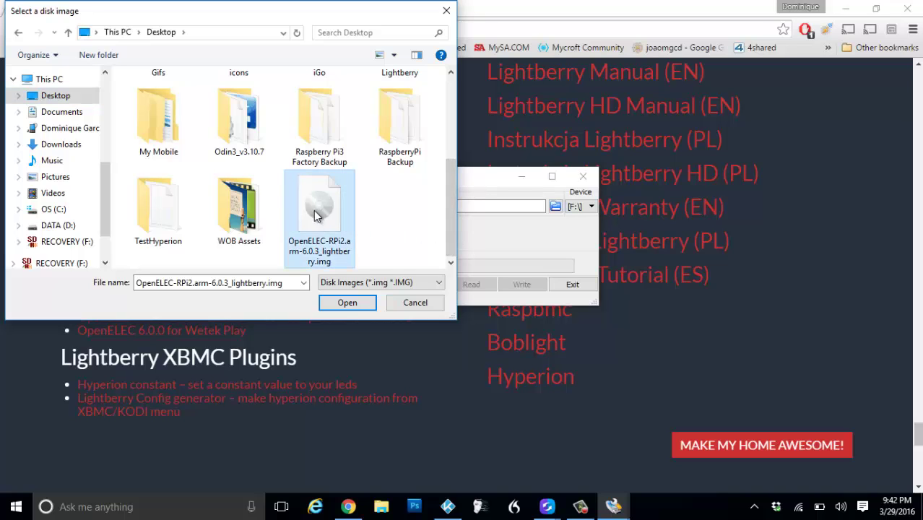
pyautogui.doubleClick(343, 307)
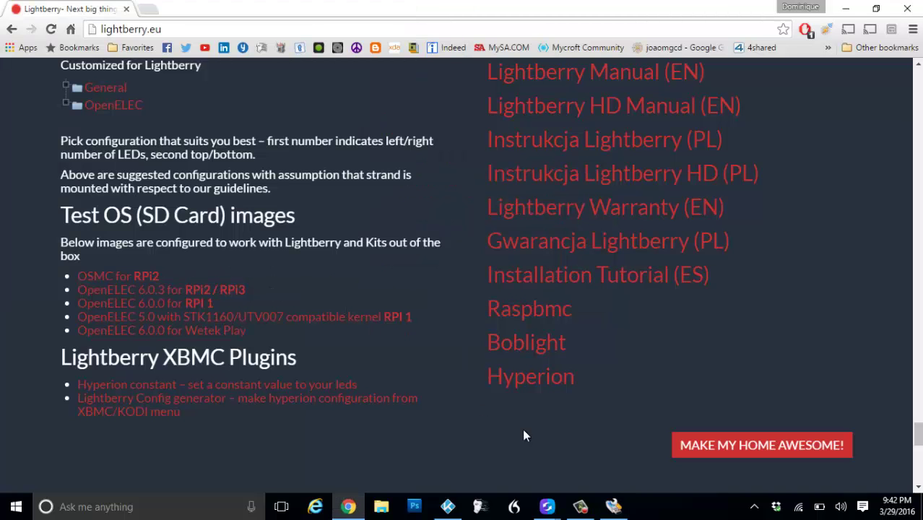
# Try to write the OpenELEC image to drive F: with Win32 Disk Imager, and close the imager and the browser
pyautogui.click(611, 505)
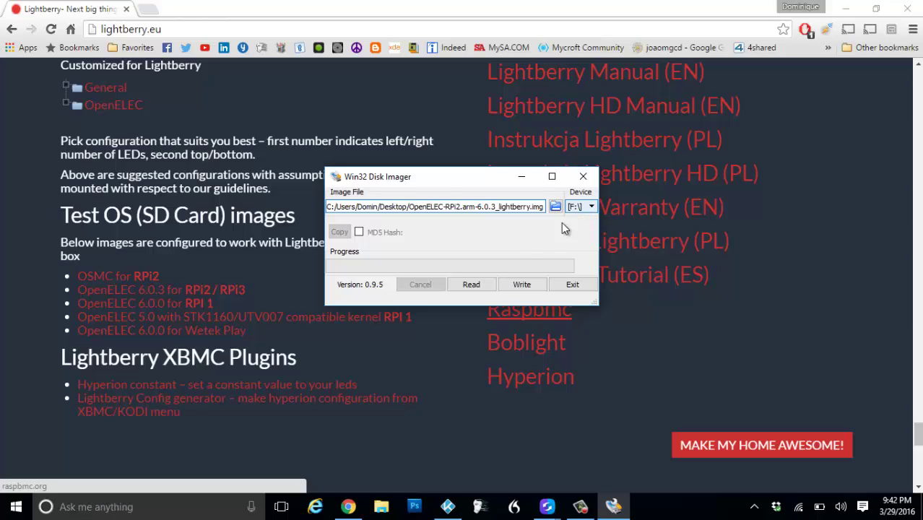
pyautogui.click(523, 285)
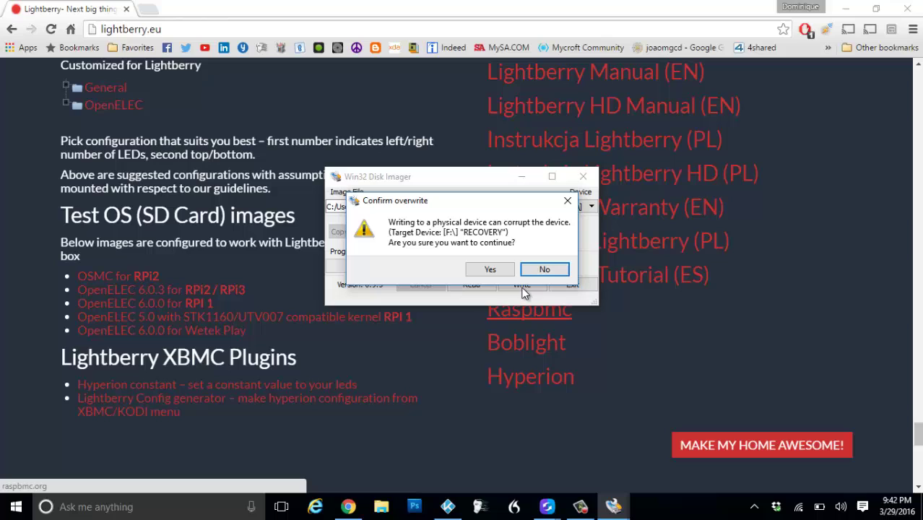
pyautogui.click(496, 269)
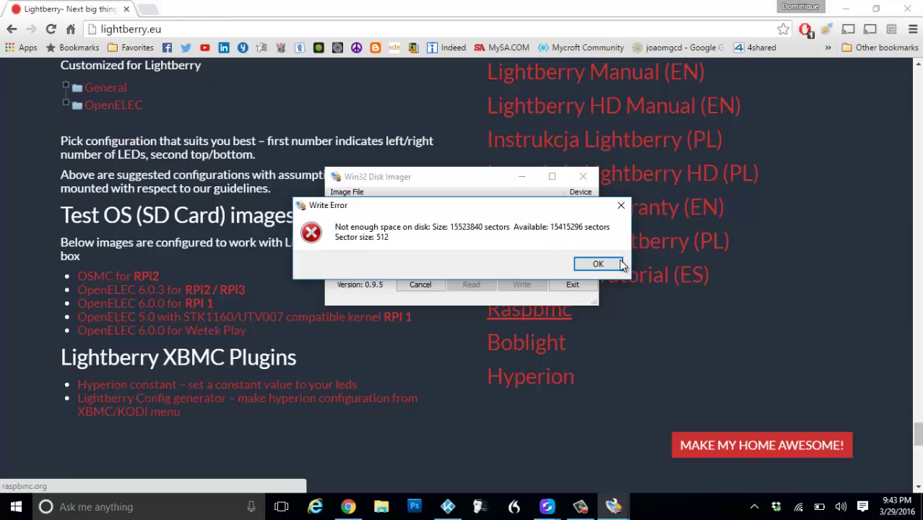
pyautogui.click(598, 264)
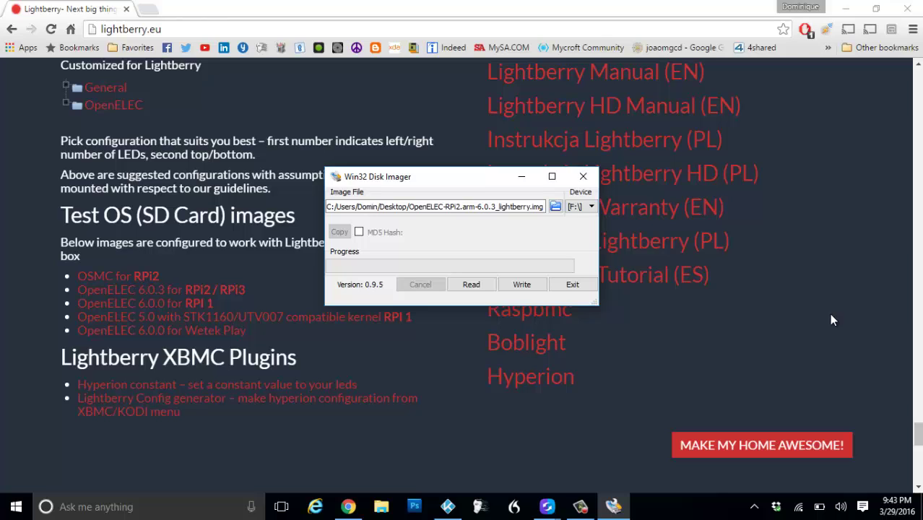
pyautogui.click(583, 176)
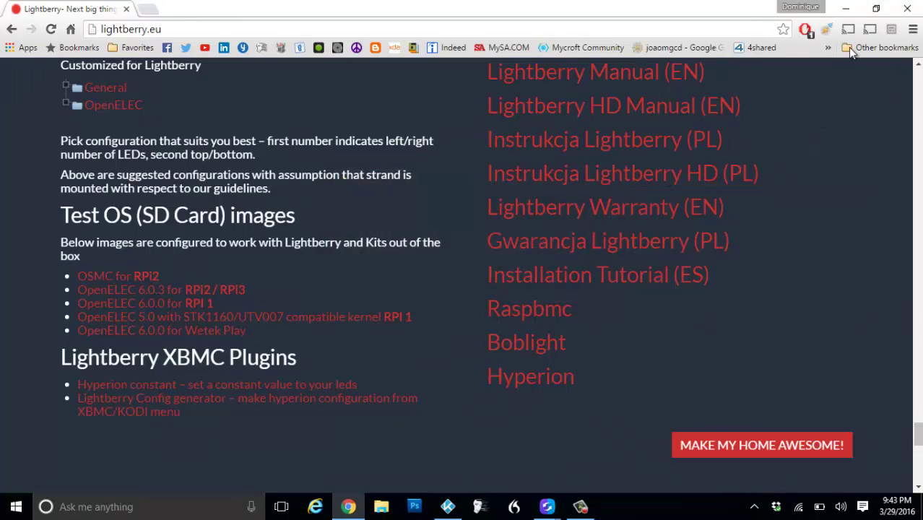
pyautogui.click(905, 9)
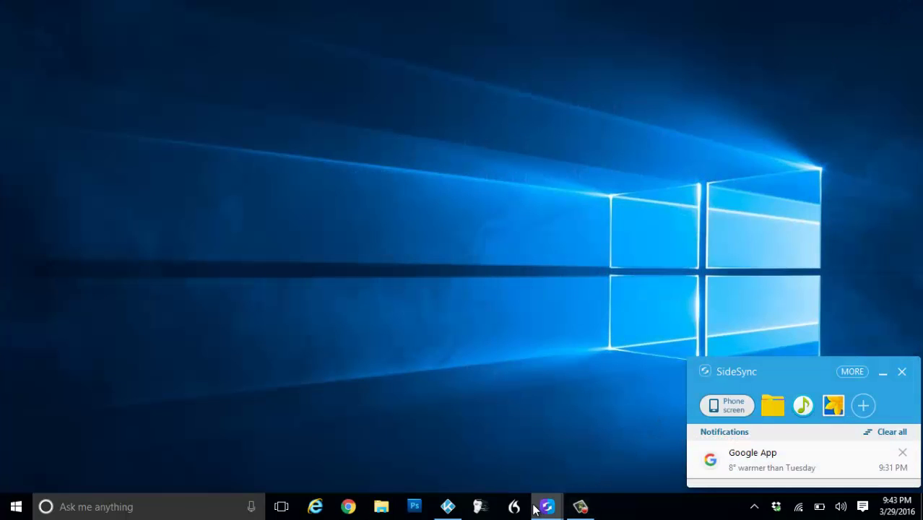
# Switch to Kodi and look through the program add-ons list for the Lightberry configuration, and minimize Kodi
pyautogui.click(448, 506)
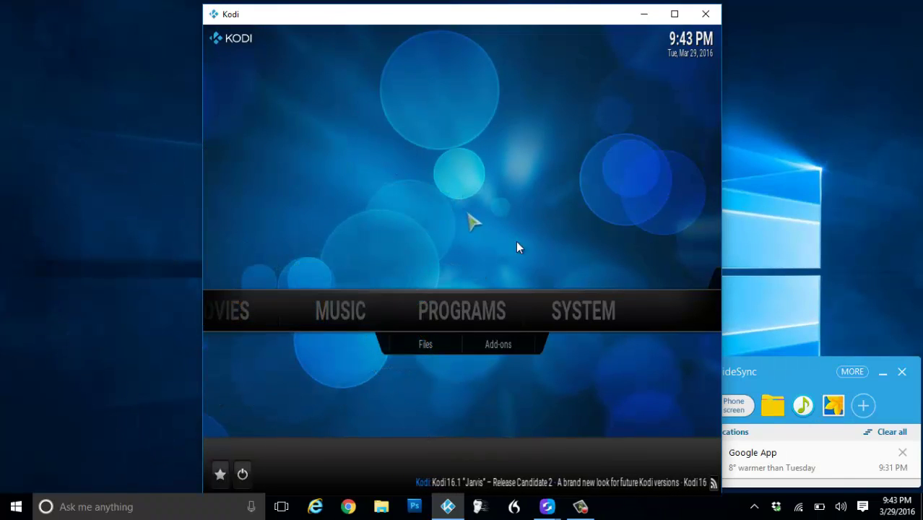
pyautogui.moveTo(607, 330)
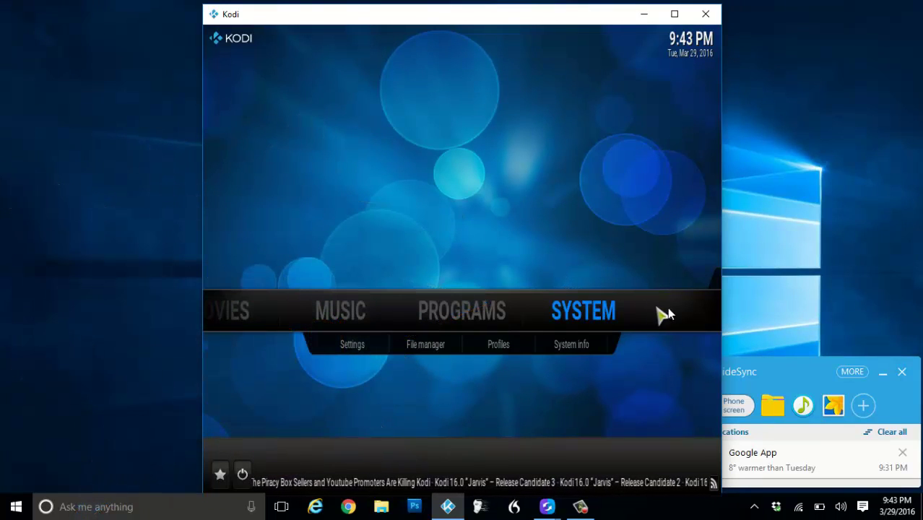
pyautogui.press('Left')
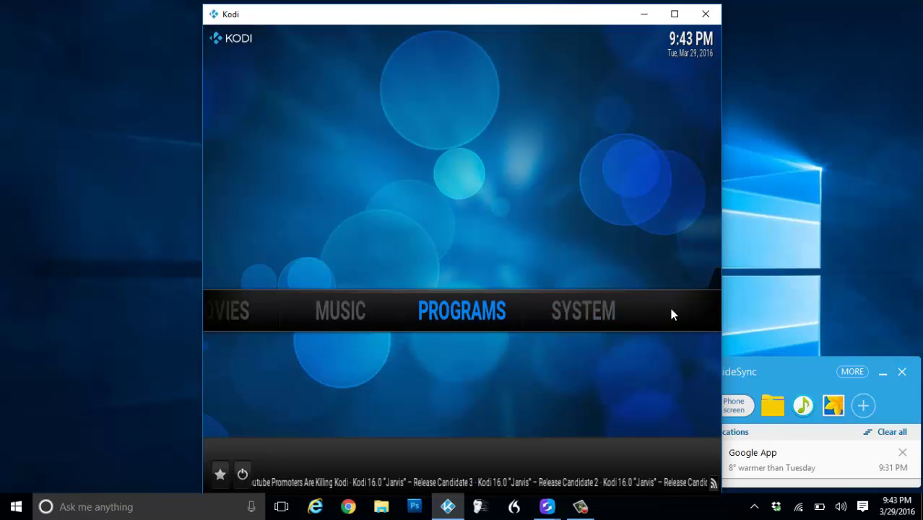
pyautogui.press('Return')
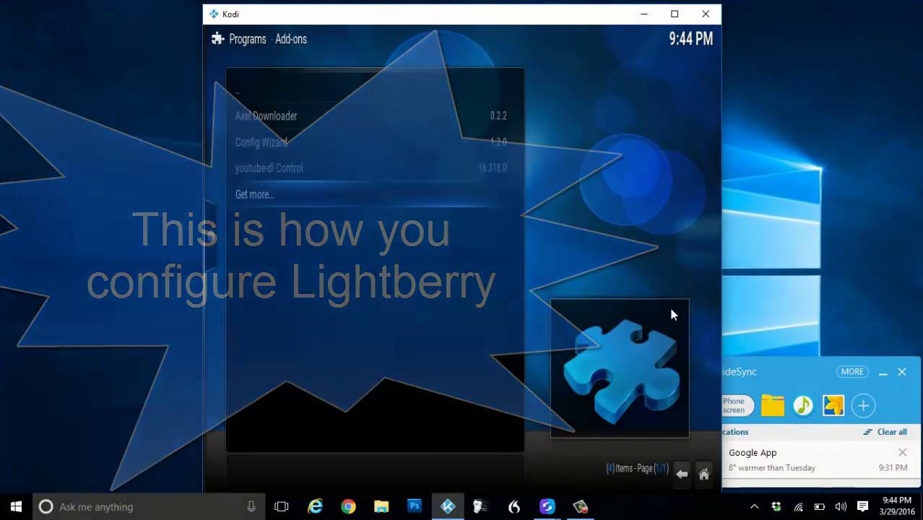
pyautogui.press('Down')
pyautogui.press('Down')
pyautogui.press('Down')
pyautogui.press('Down')
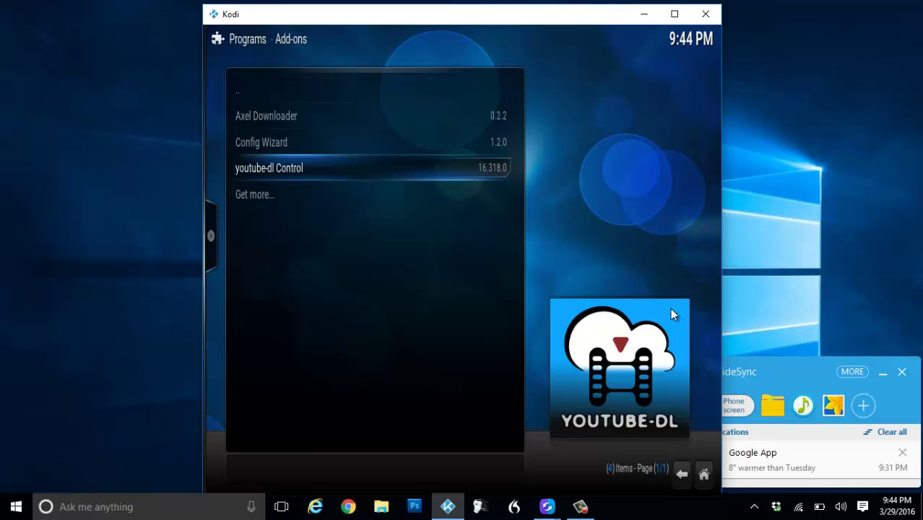
pyautogui.click(644, 15)
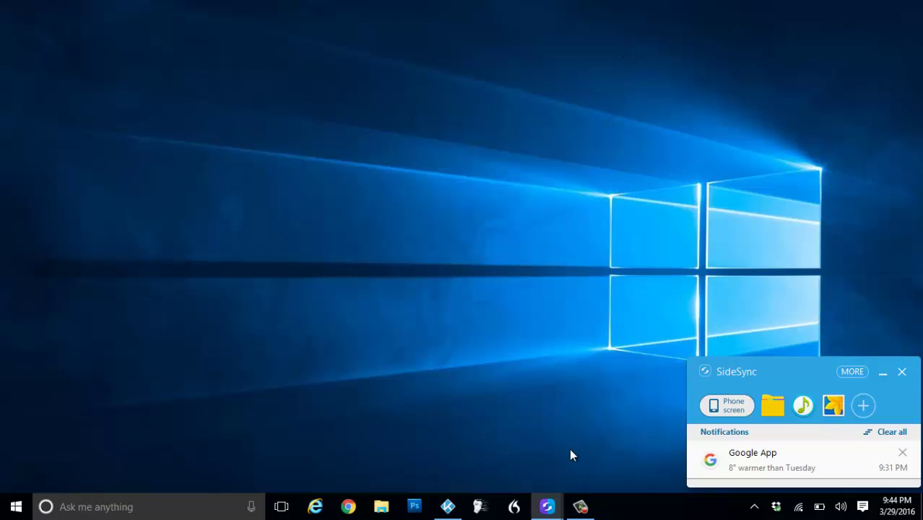
# Switch to the mirrored phone screen in SideSync and bring up the colorwheel of the Hyperion app
pyautogui.moveTo(553, 513)
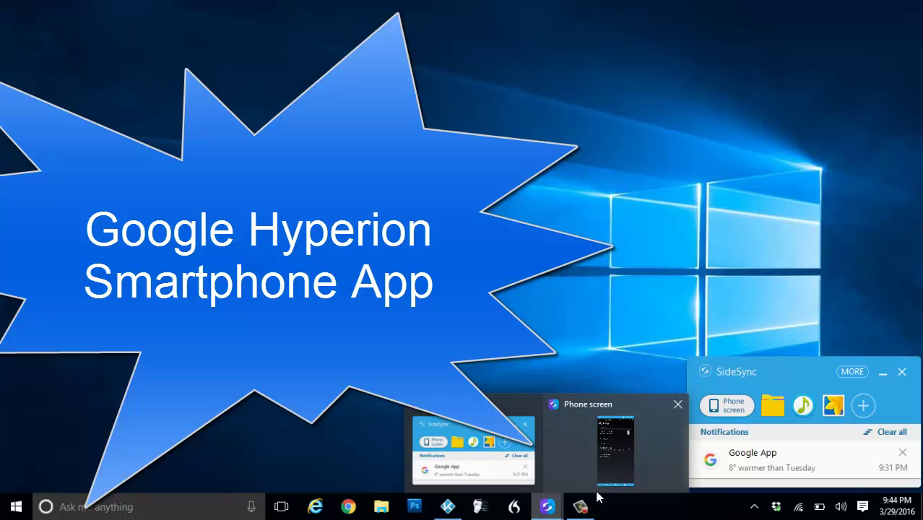
pyautogui.click(620, 455)
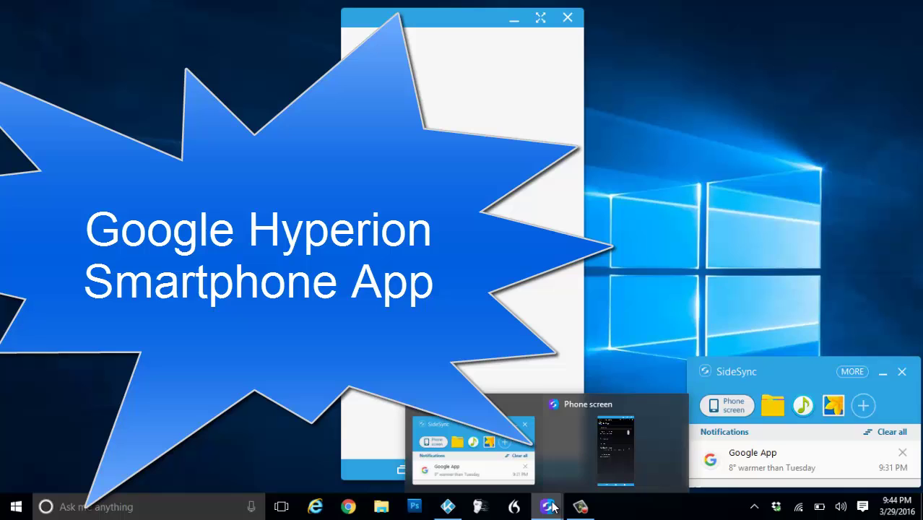
pyautogui.click(588, 450)
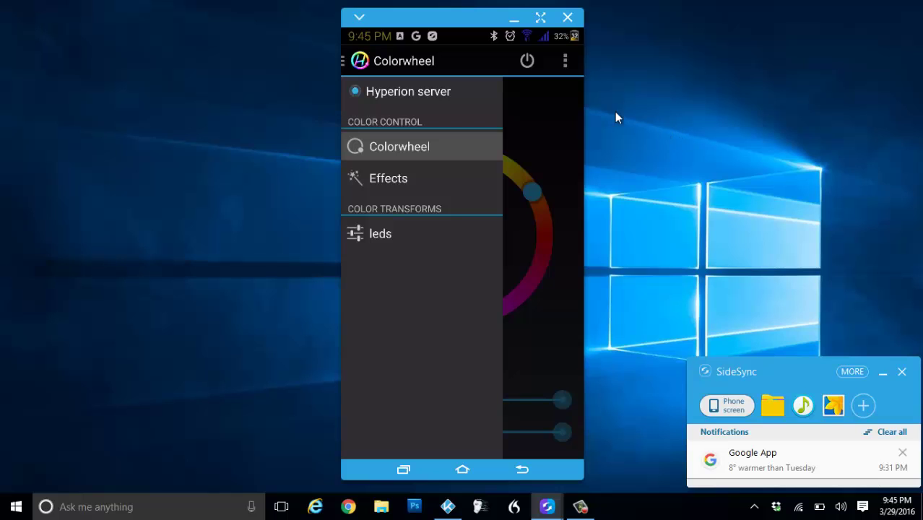
pyautogui.click(561, 118)
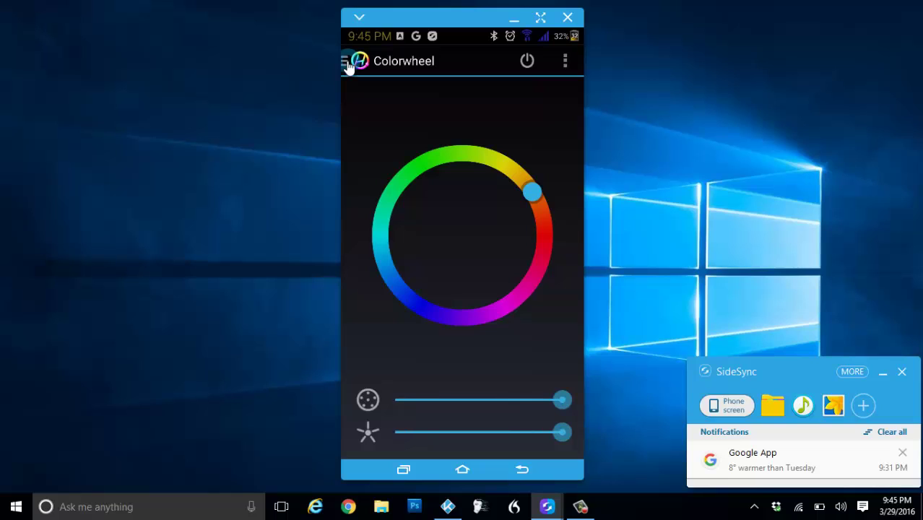
# Examine the server entry and duration options in the Hyperion app's settings, and return to the colorwheel
pyautogui.click(569, 65)
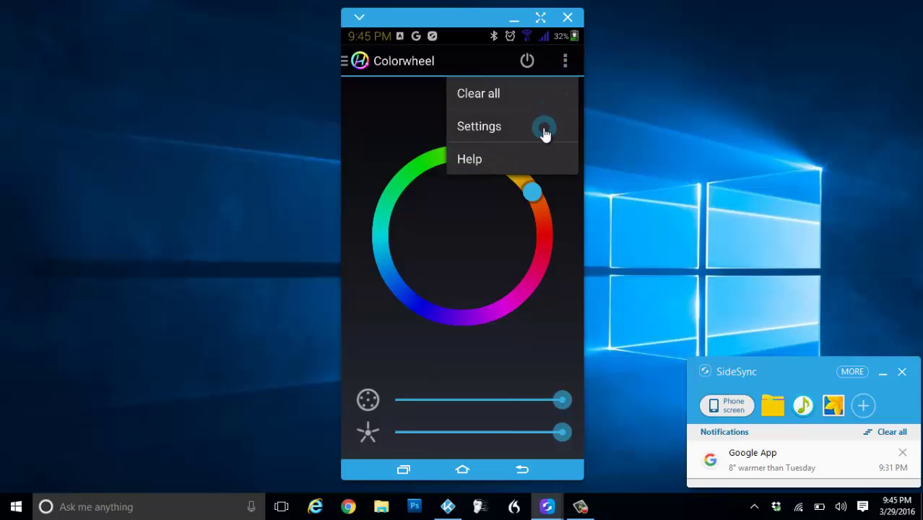
pyautogui.click(544, 130)
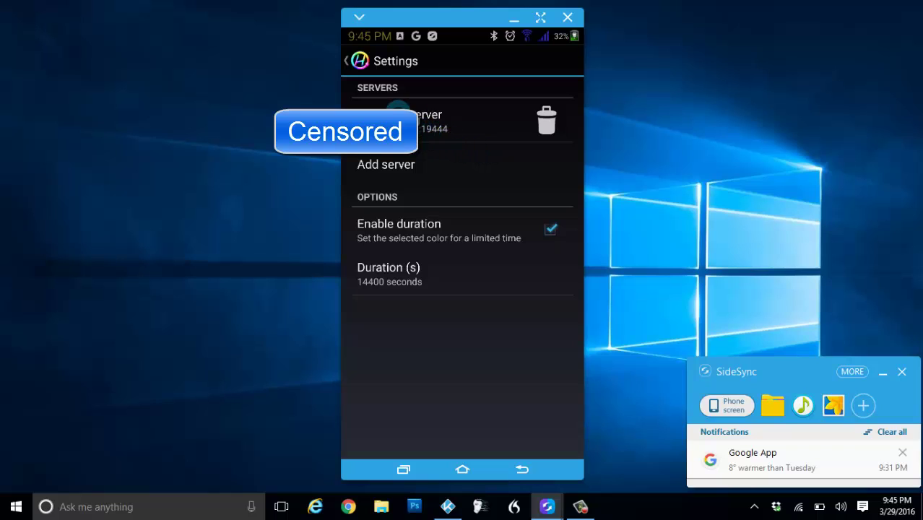
pyautogui.click(396, 93)
pyautogui.click(350, 64)
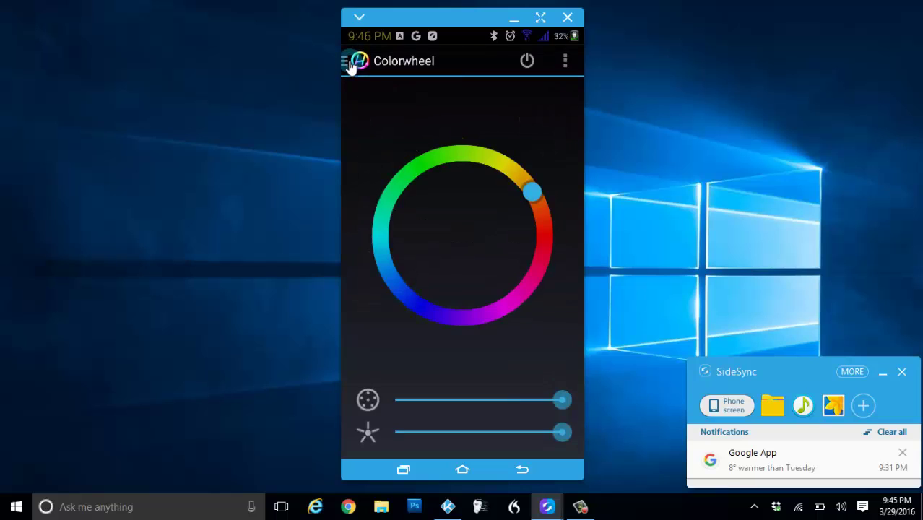
# Select Hyperion server as the active server and shift the colorwheel selection slightly toward yellow-orange
pyautogui.click(350, 64)
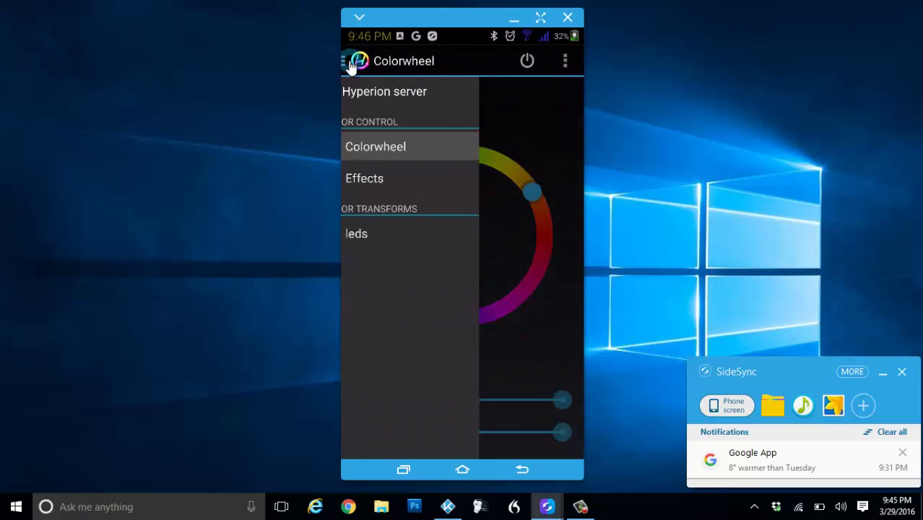
pyautogui.click(412, 101)
pyautogui.click(434, 103)
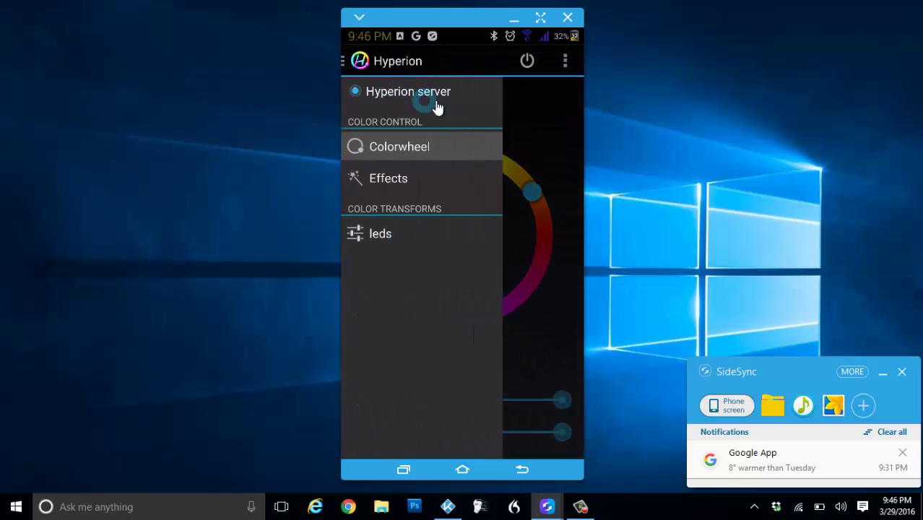
pyautogui.click(401, 96)
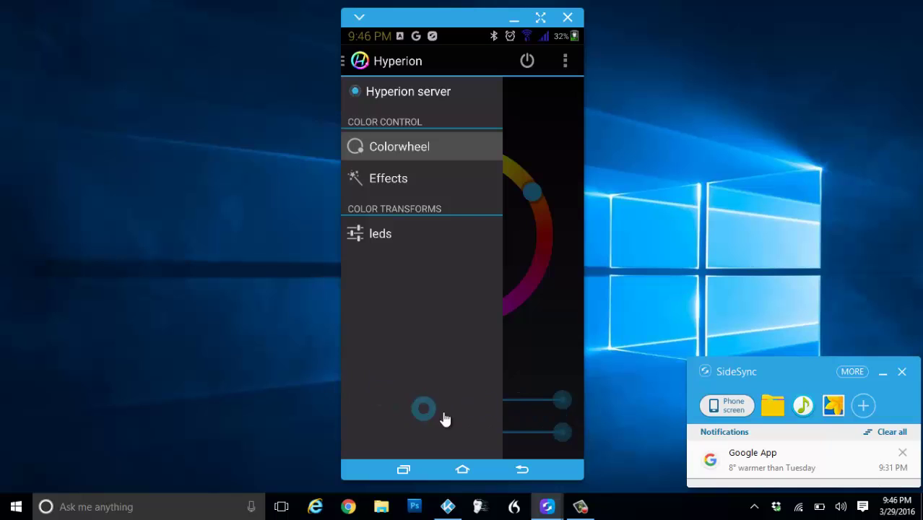
pyautogui.click(530, 124)
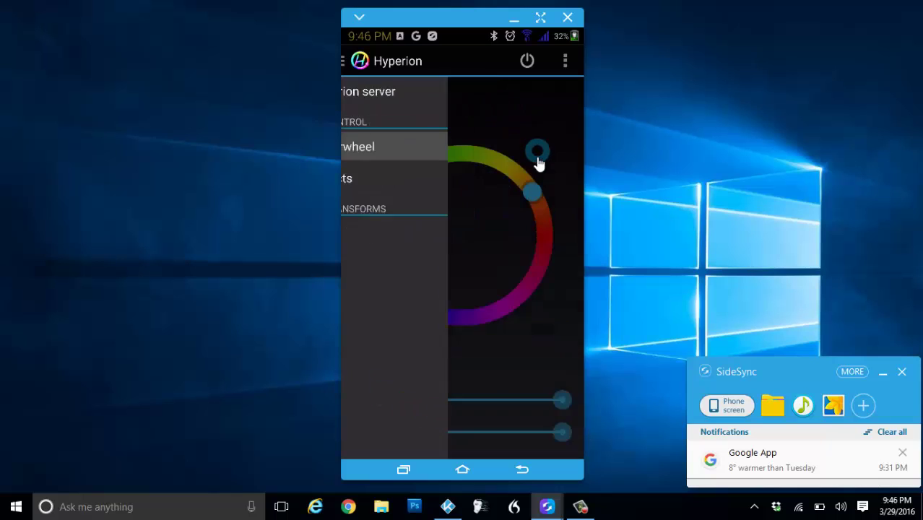
pyautogui.moveTo(536, 196)
pyautogui.mouseDown()
pyautogui.moveTo(497, 171)
pyautogui.moveTo(430, 168)
pyautogui.moveTo(524, 191)
pyautogui.moveTo(554, 231)
pyautogui.moveTo(527, 183)
pyautogui.mouseUp()
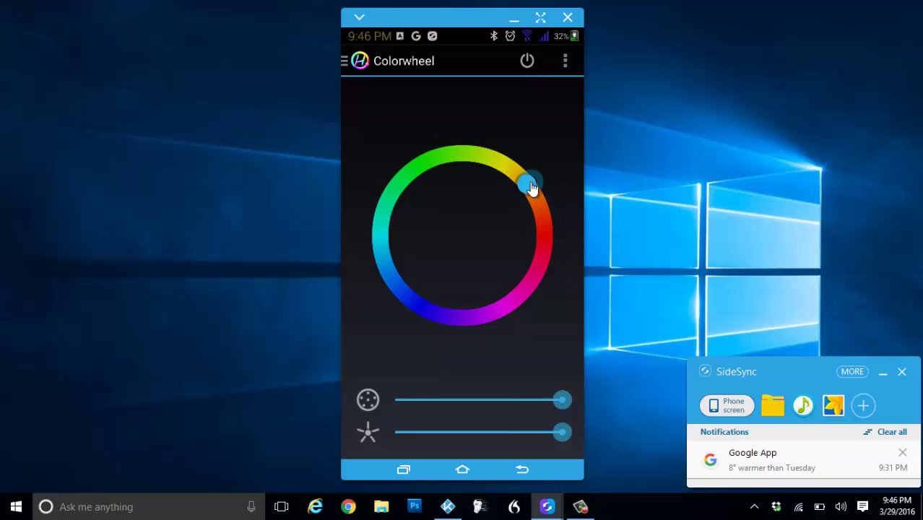
# Open the Effects list and choose the Knight rider and Police Lights Single effects
pyautogui.click(361, 63)
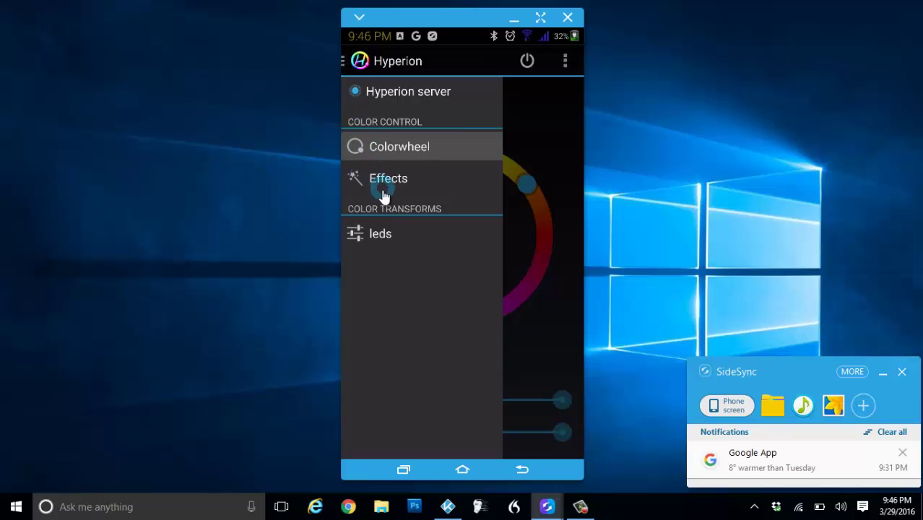
pyautogui.click(404, 179)
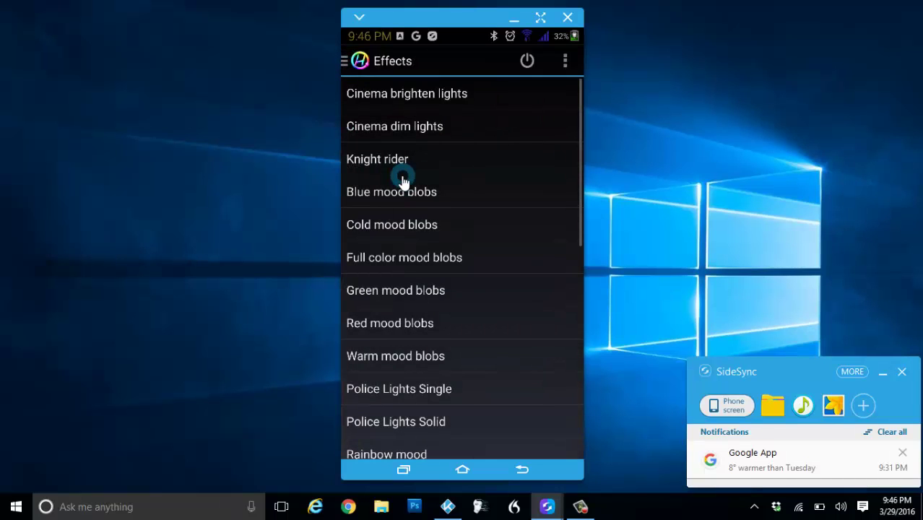
pyautogui.click(401, 159)
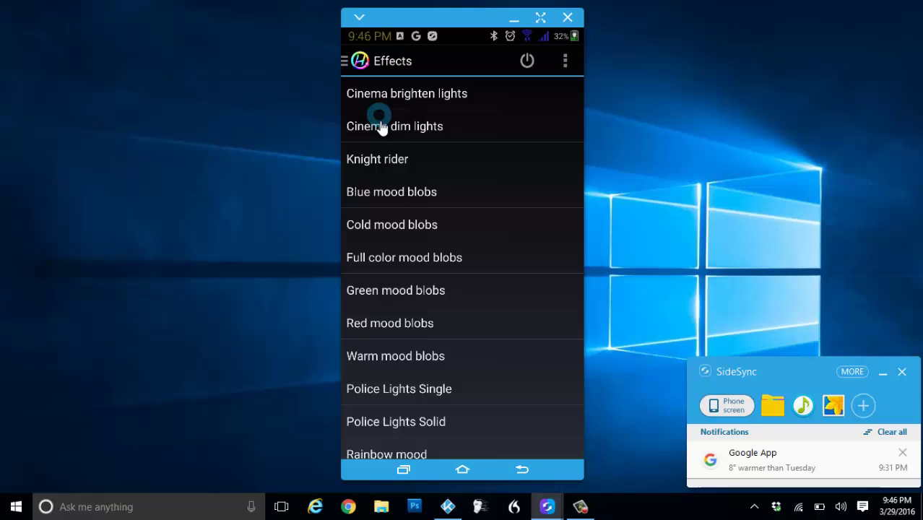
pyautogui.click(401, 392)
# Open the color transforms for leds and set the HSV saturation gain to 3.28 and value gain to 3.35
pyautogui.click(344, 61)
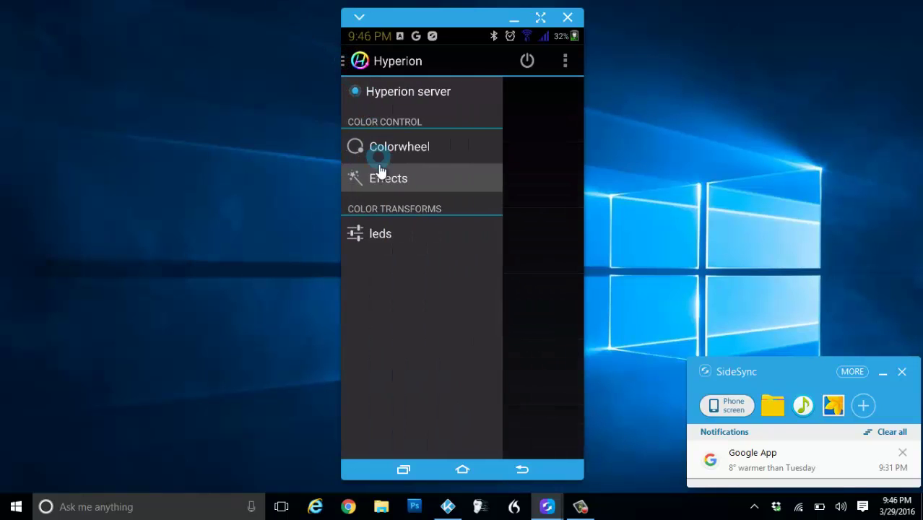
pyautogui.click(395, 226)
pyautogui.click(397, 235)
pyautogui.click(346, 62)
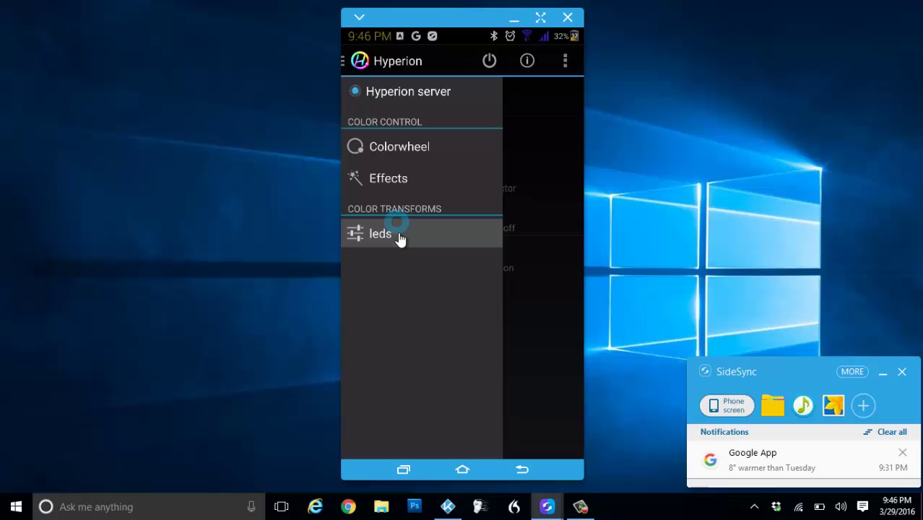
pyautogui.click(402, 237)
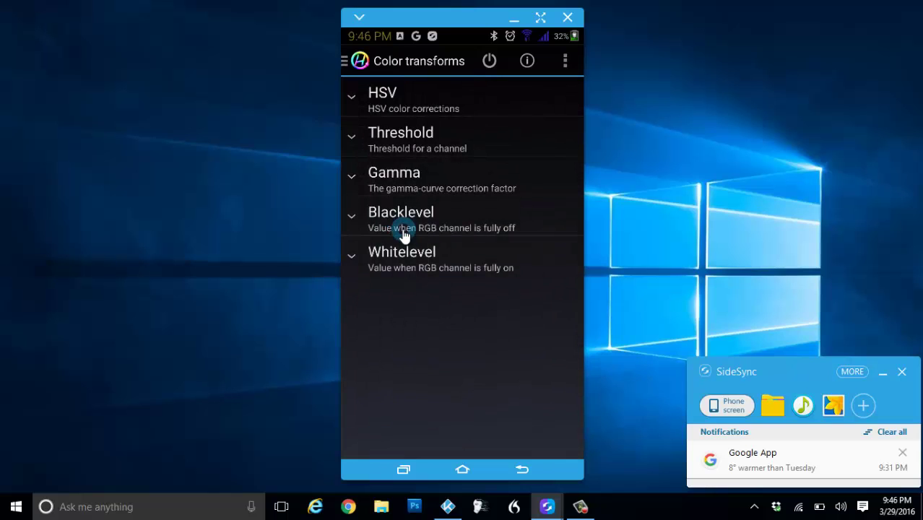
pyautogui.click(382, 96)
pyautogui.click(388, 104)
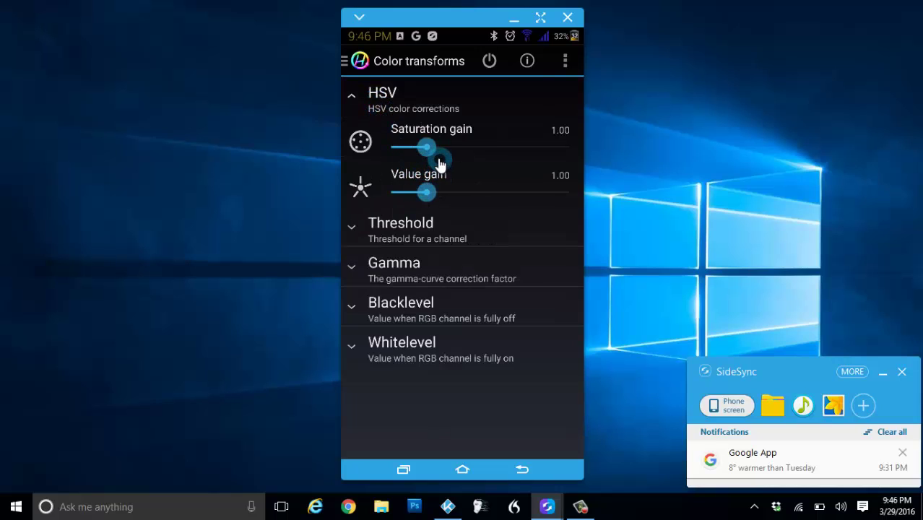
pyautogui.moveTo(426, 147); pyautogui.dragTo(510, 158)
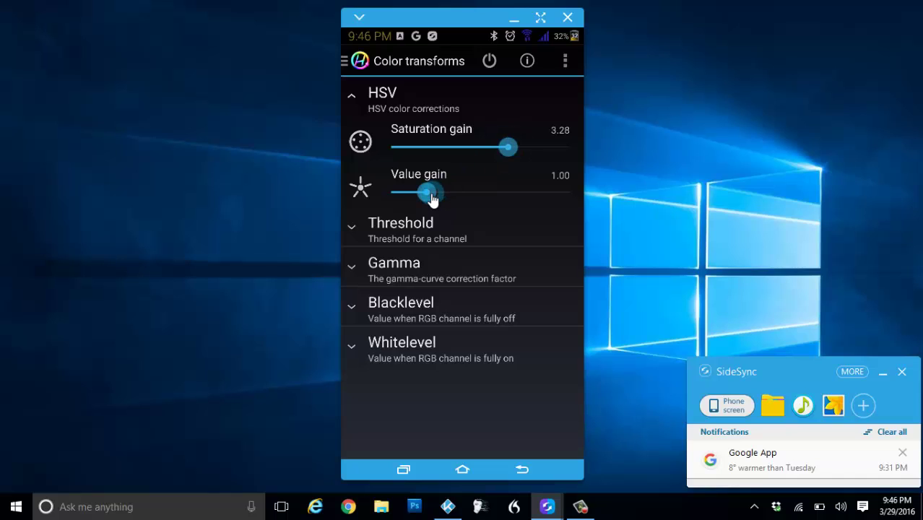
pyautogui.moveTo(429, 192); pyautogui.dragTo(511, 195)
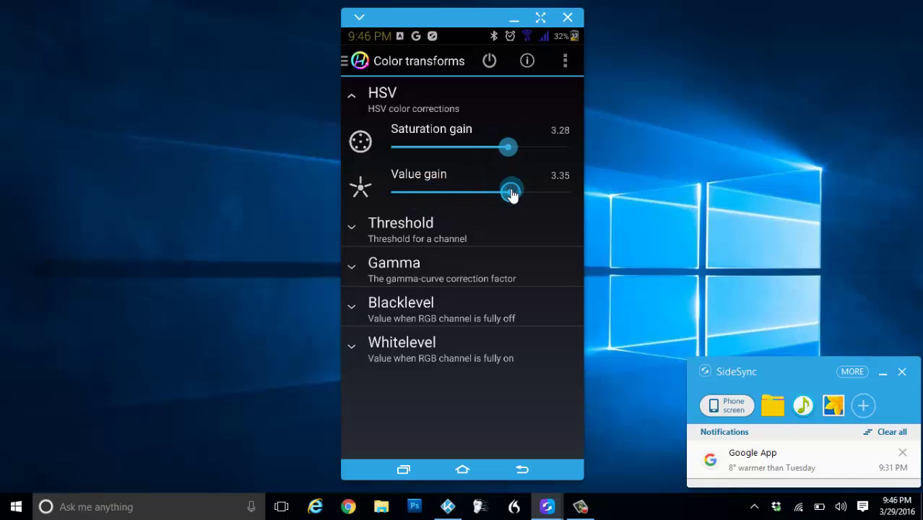